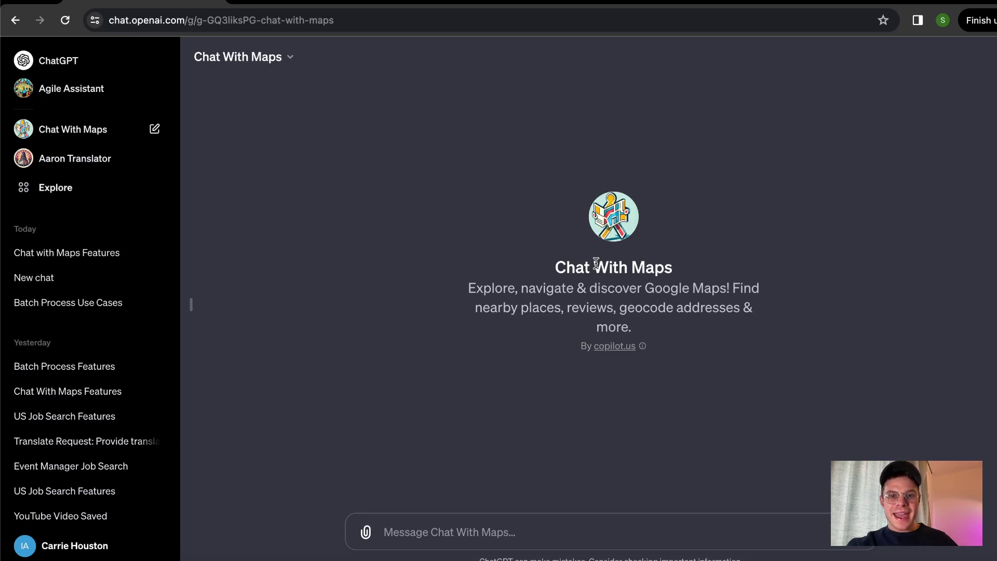
- Copy the share link to the Chat With Maps GPT from its options menu
left_click(216, 57)
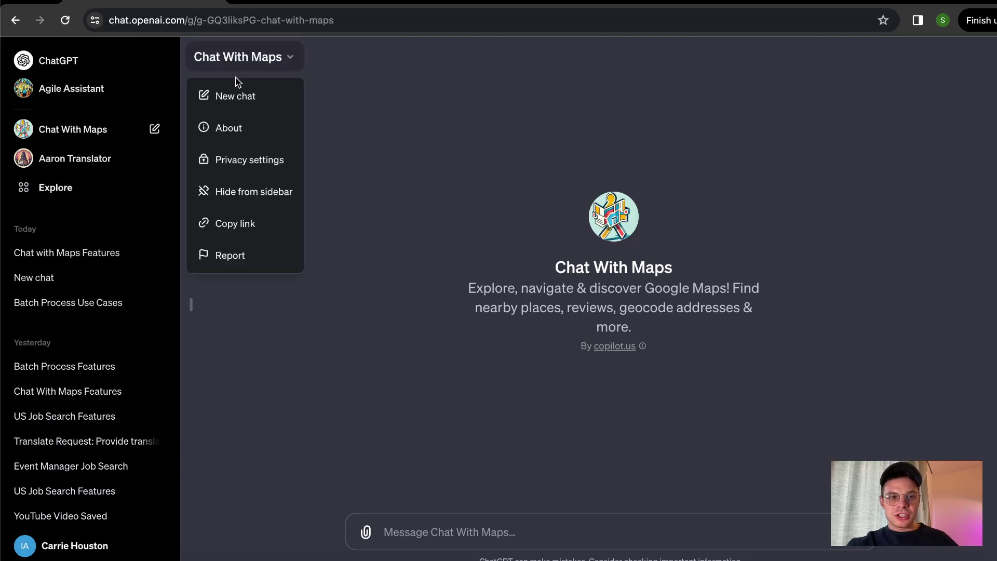
left_click(248, 231)
left_click(435, 529)
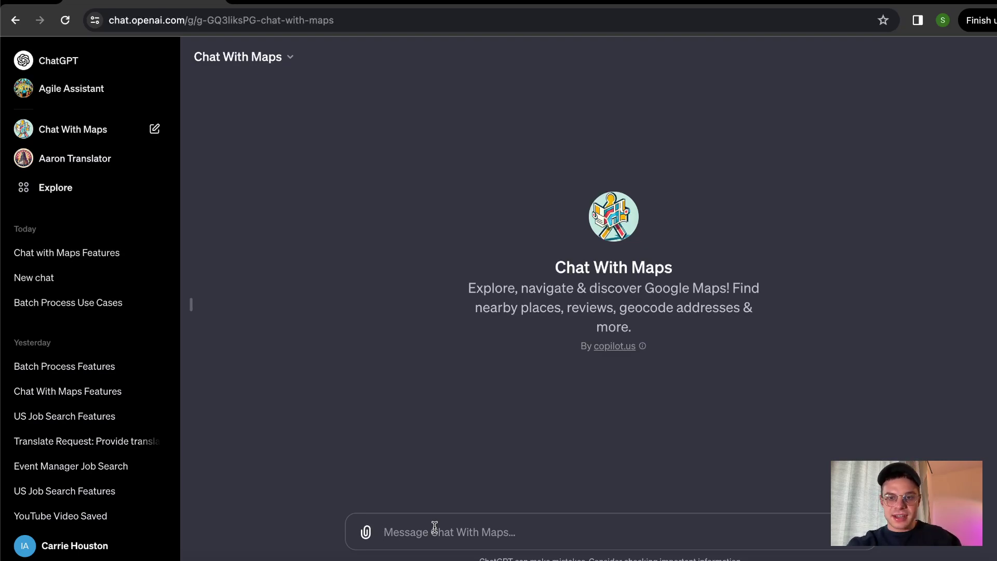
- Ask 'what are the features of chat with maps' and review the reply
type("w")
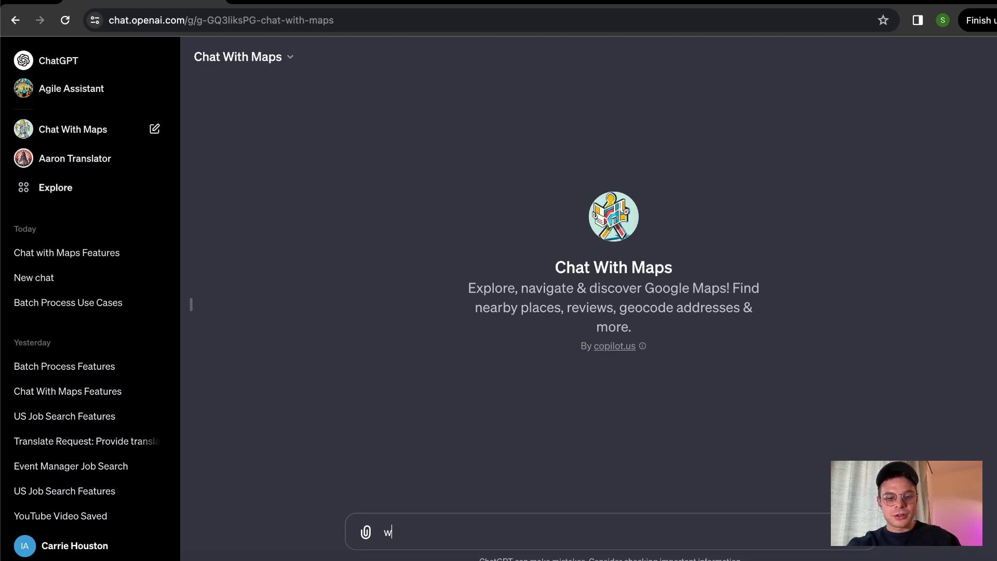
type("hat are the feat")
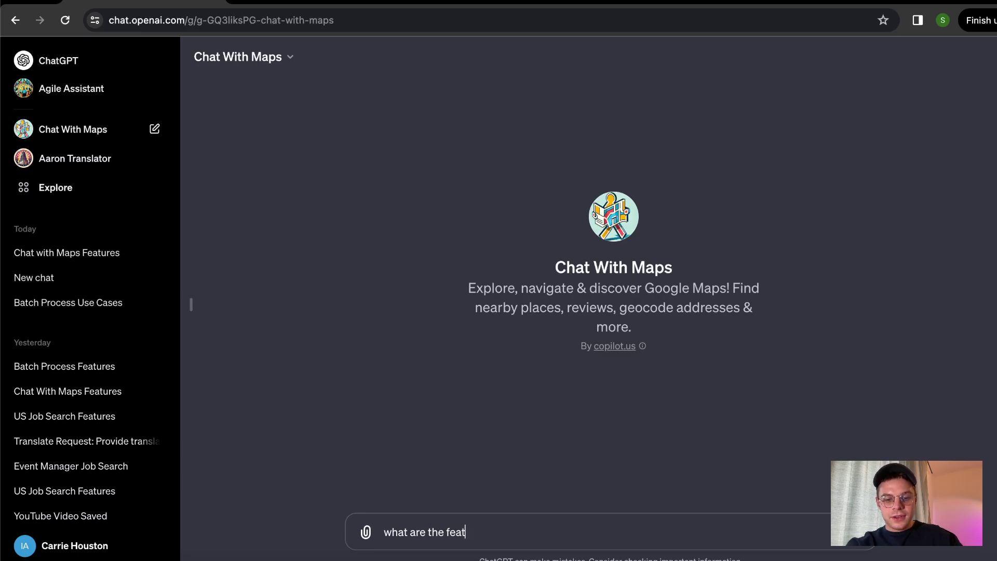
type("ures of c")
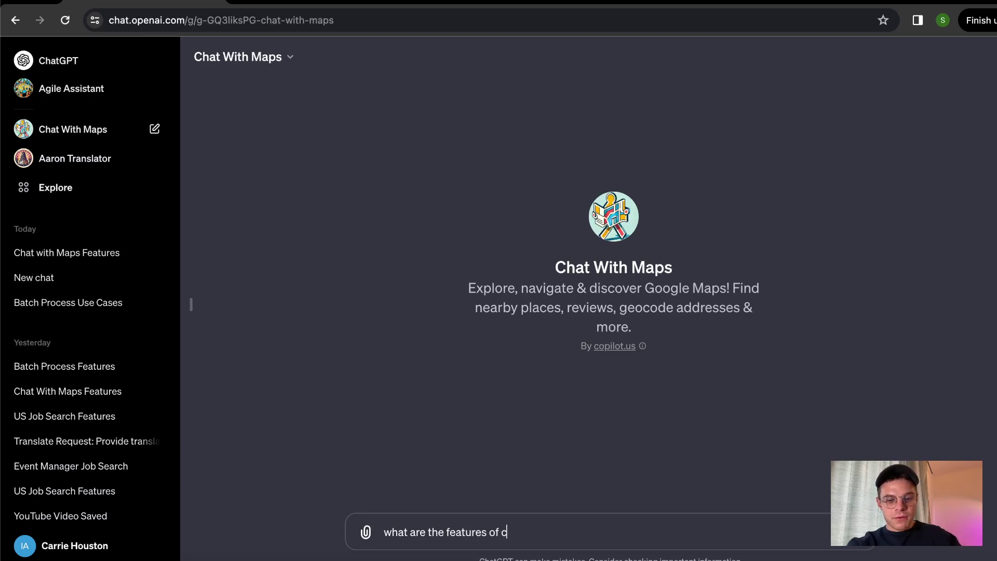
type("hat with ma")
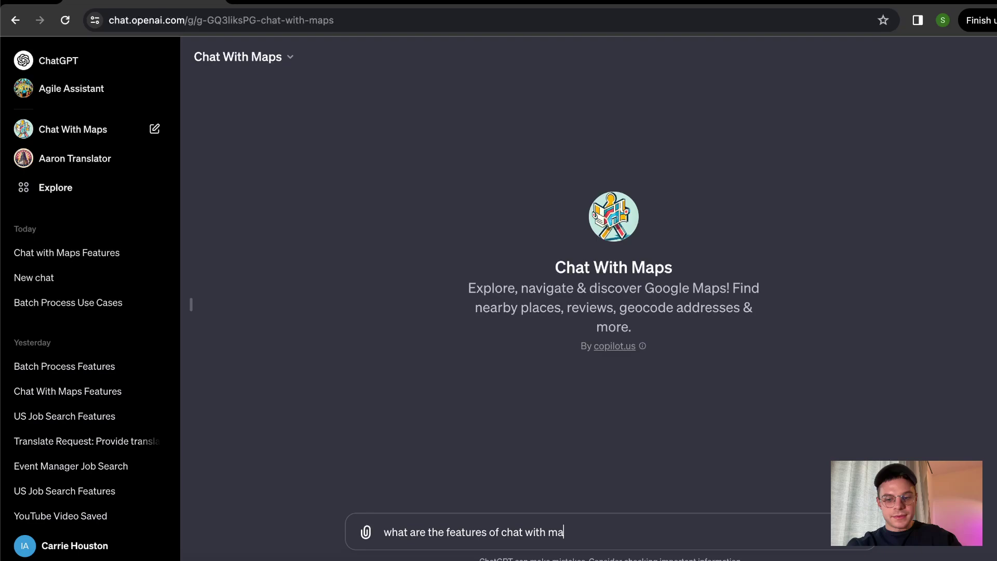
type("ps")
key("Return")
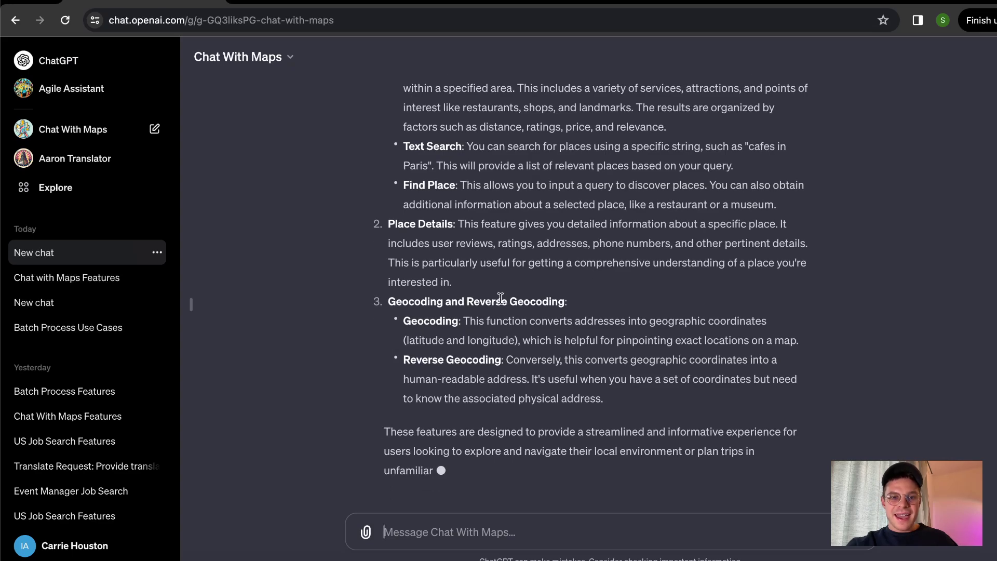
scroll(500, 297, "up", 5)
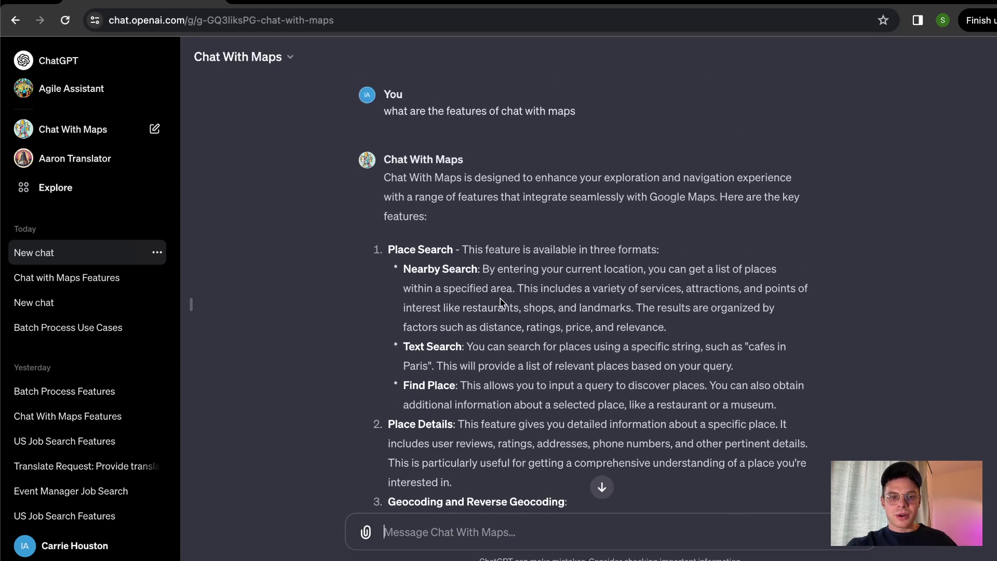
scroll(500, 297, "down", 6)
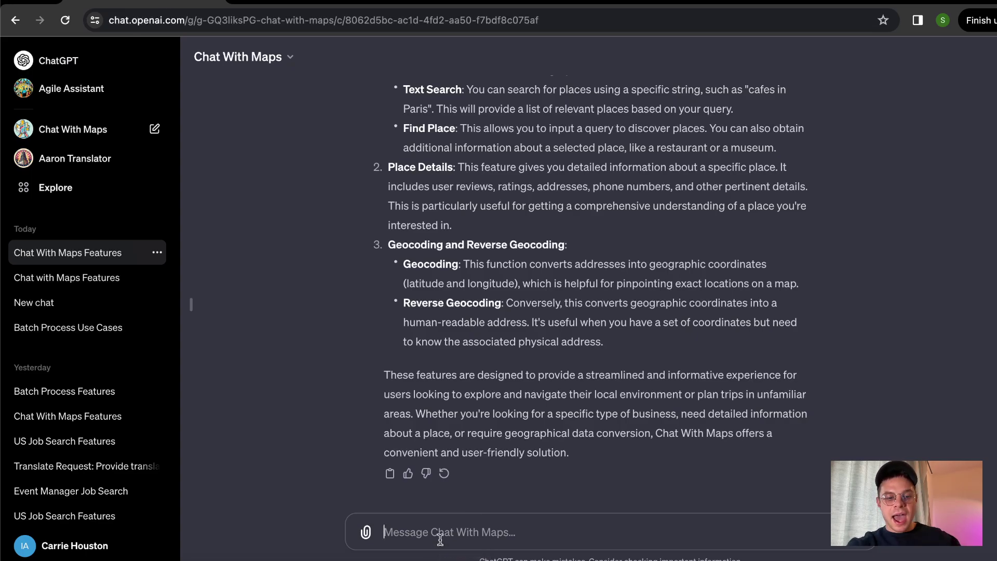
- Request 'a list of 5 modern art galleries in london' and allow the chat-with-maps.copilot.us lookup
type("a list of 5")
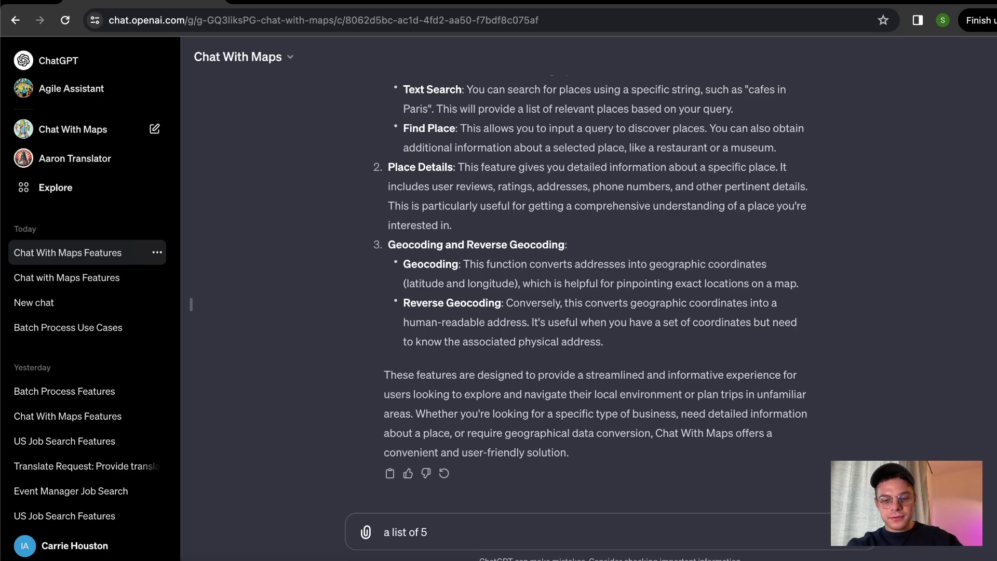
type(" moder")
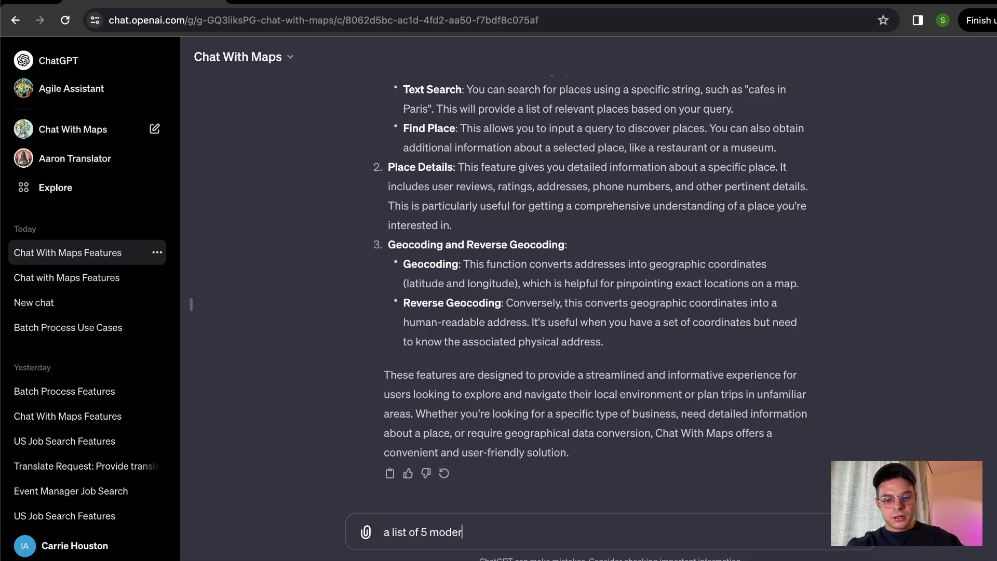
type("n art galleri")
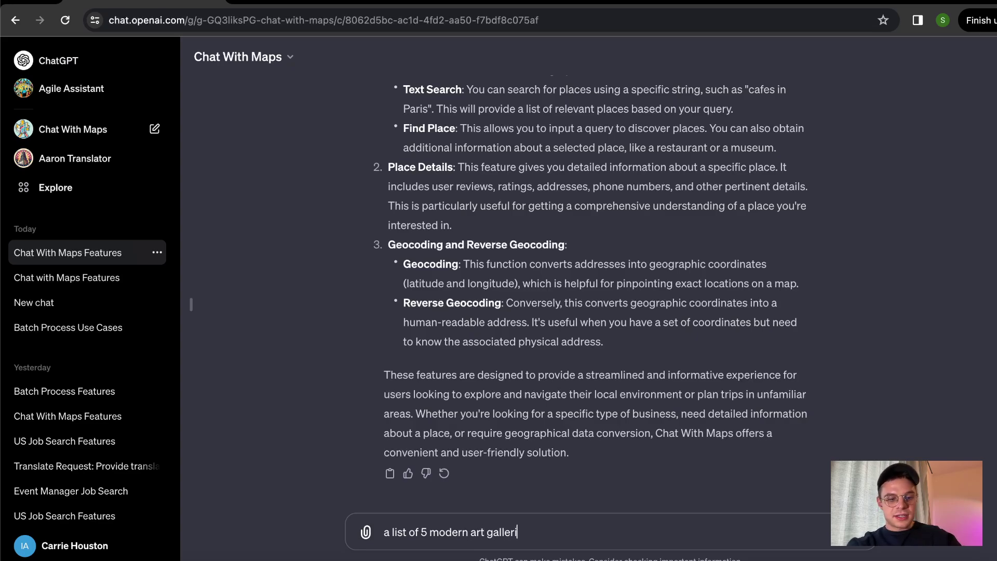
type("es in lon")
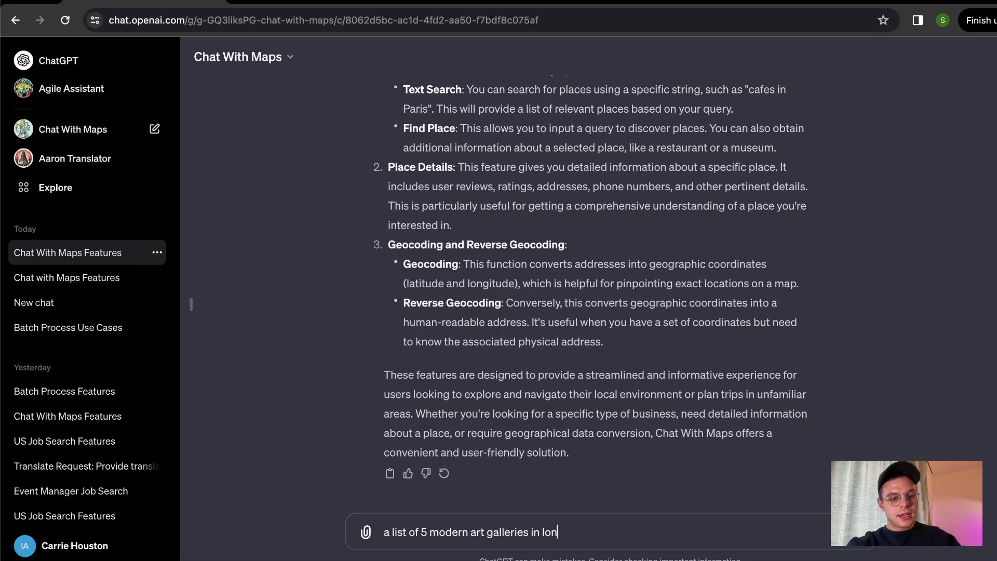
type("don")
key("Return")
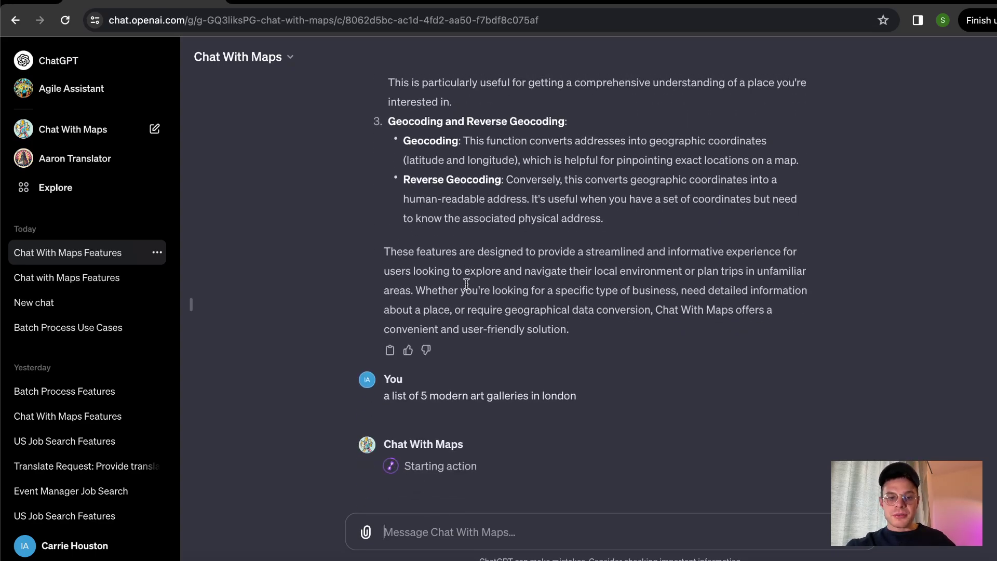
left_click(410, 446)
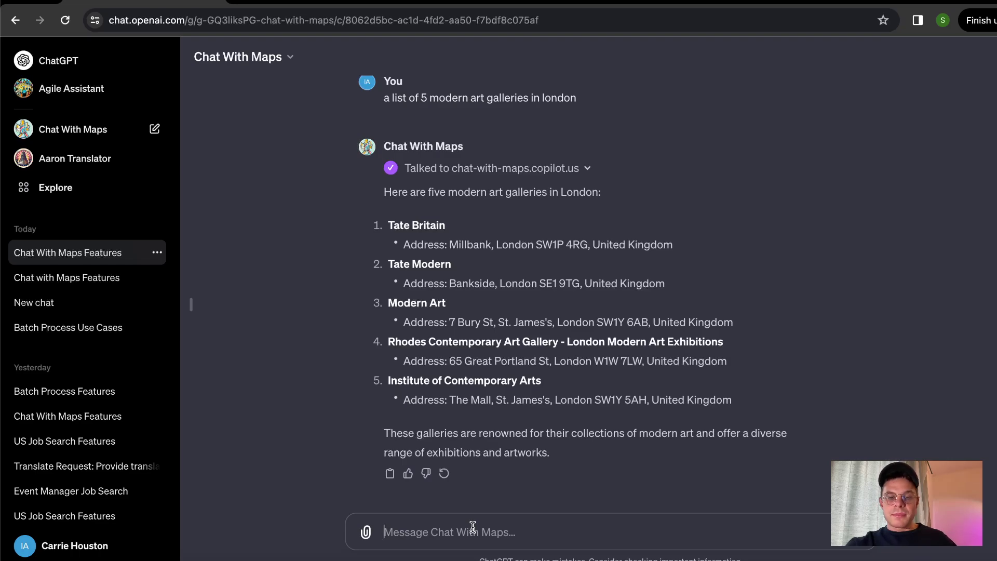
- Ask 'I have a day in Wick Hackney, what should I do' and review the itinerary
type("ina")
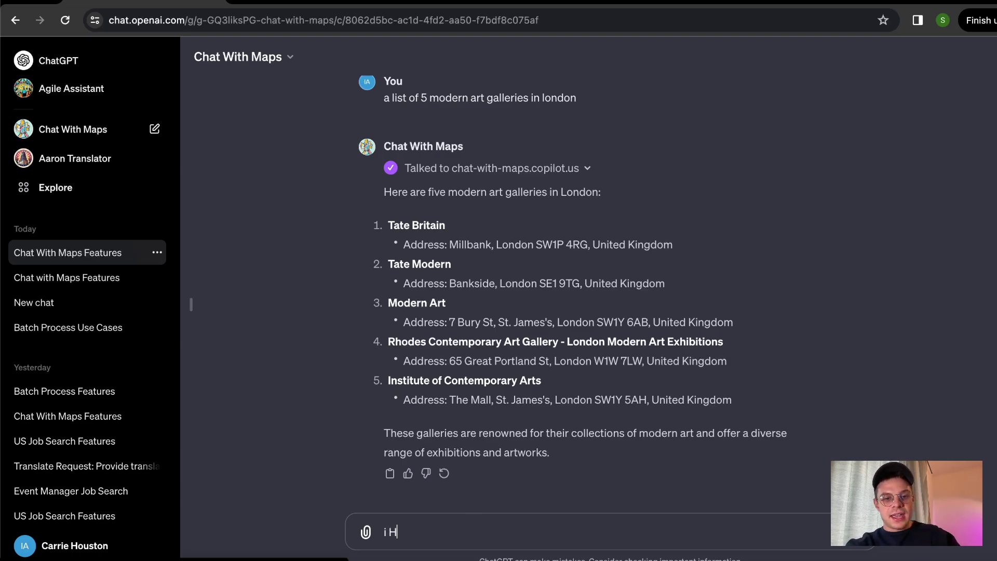
key("BackSpace")
key("BackSpace")
key("BackSpace")
type("I have a day i")
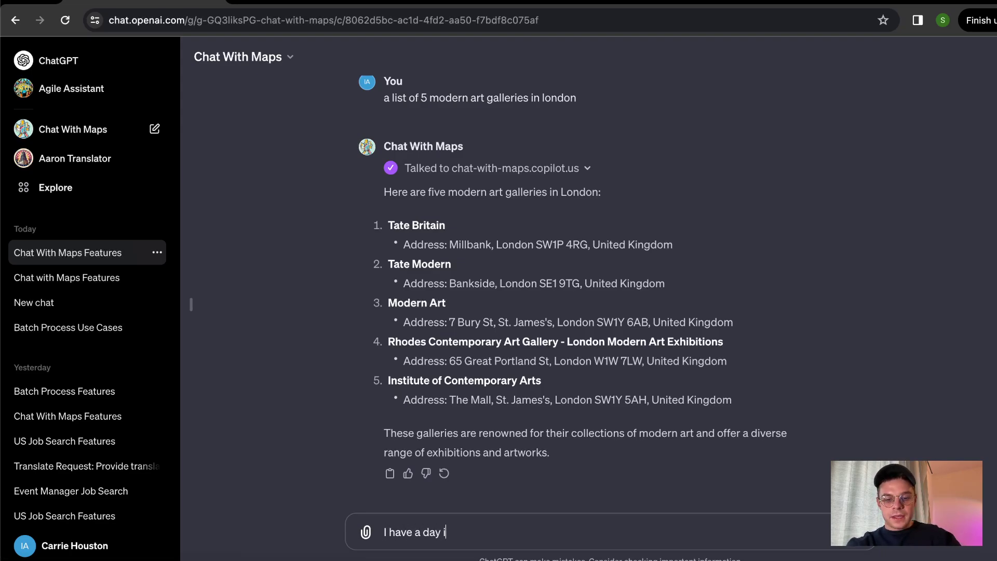
type("n Wic")
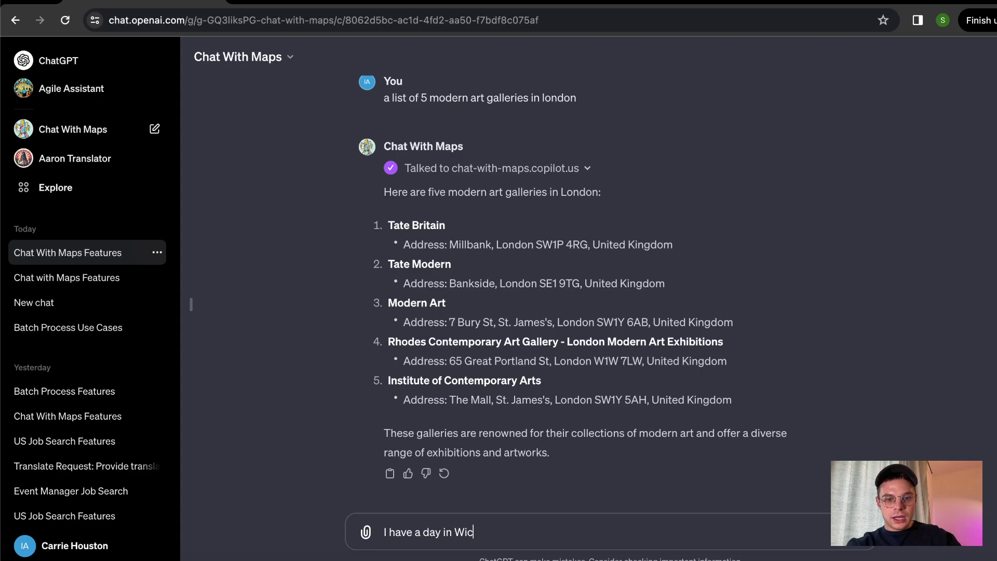
type("k Hac")
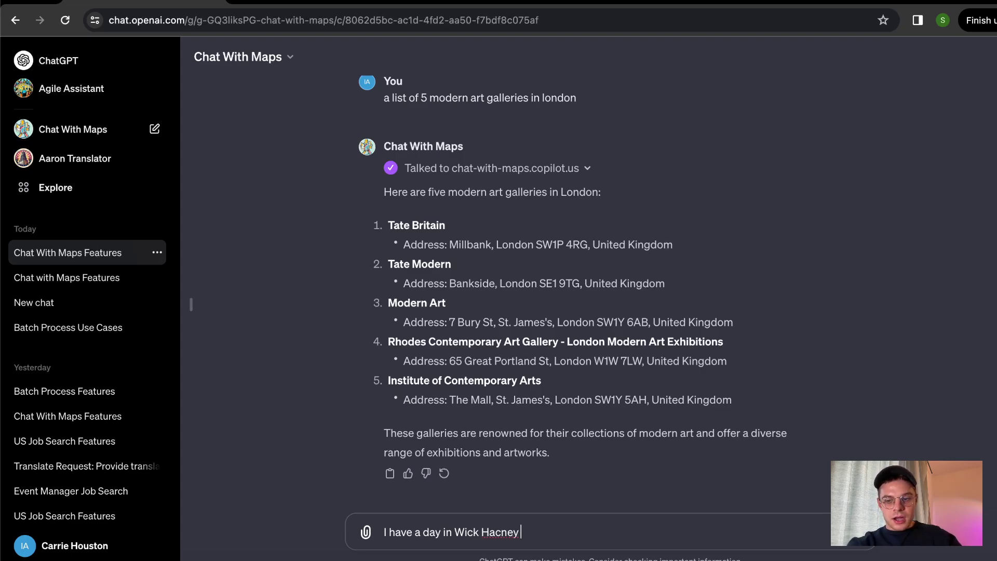
type("k")
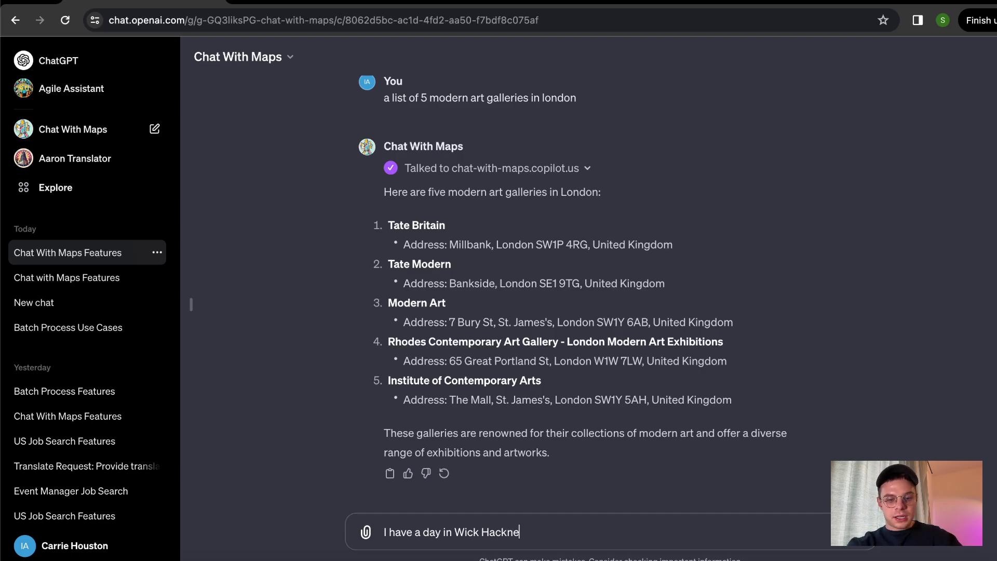
type("ney, wha")
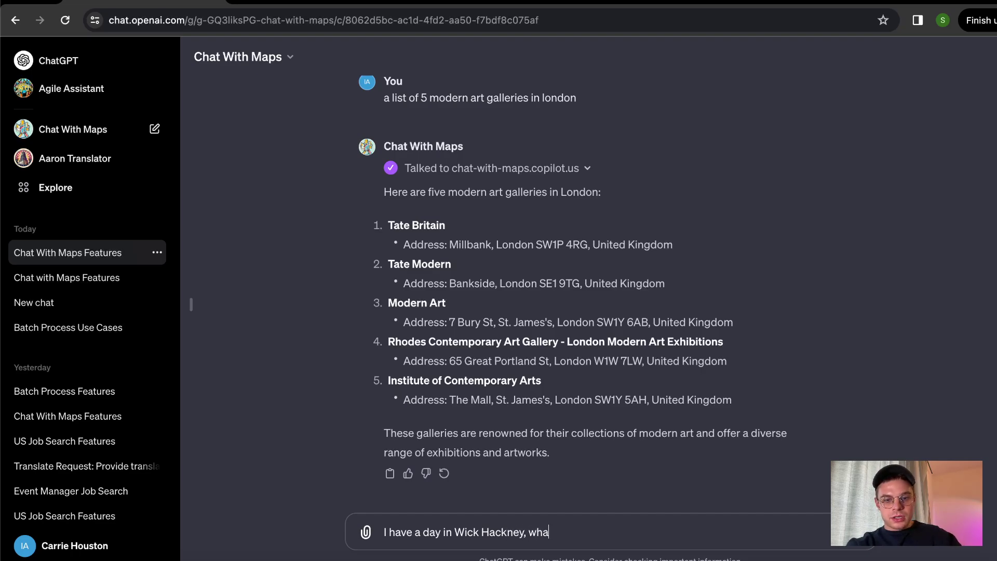
type("t should")
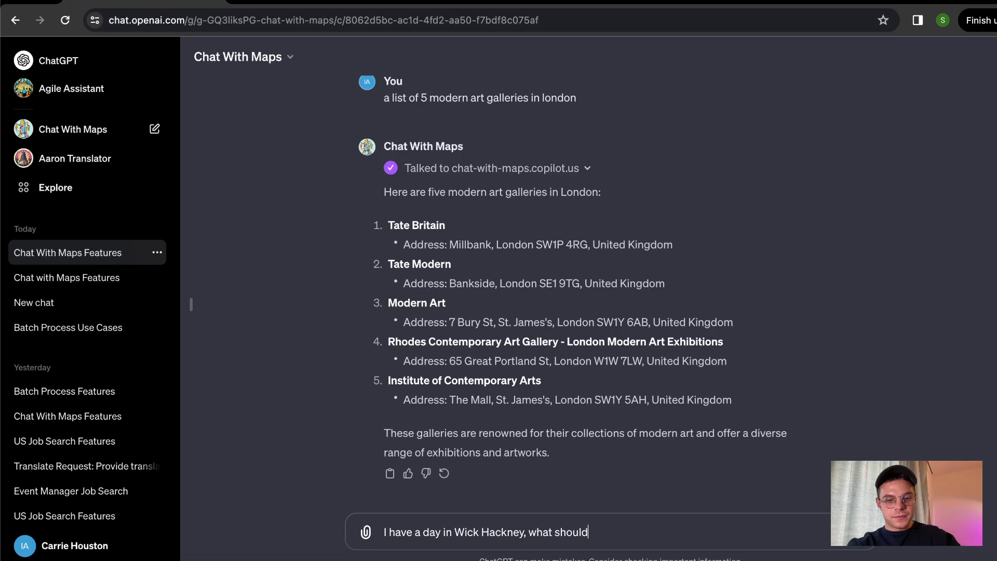
type(" I do")
key("Return")
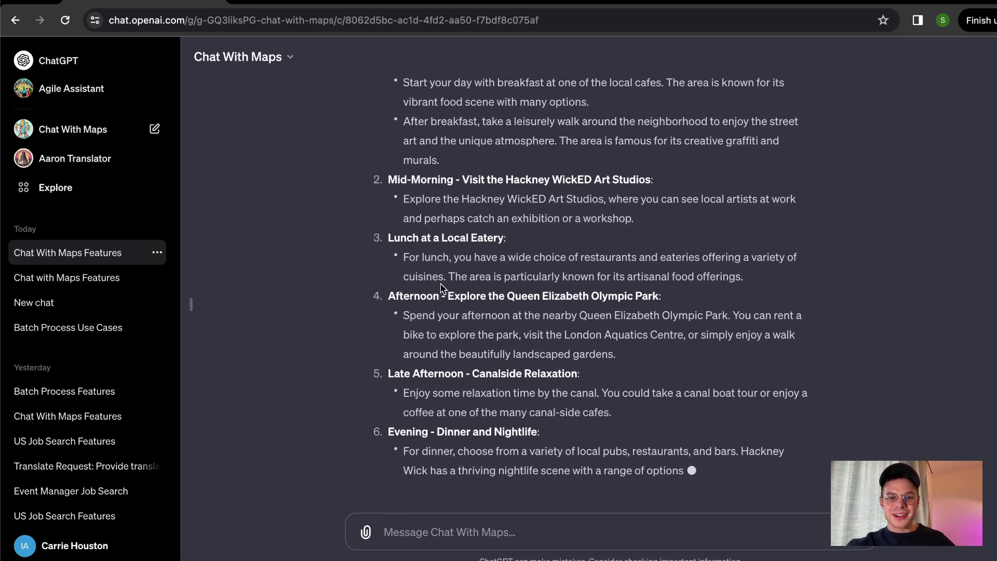
scroll(441, 287, "up", 3)
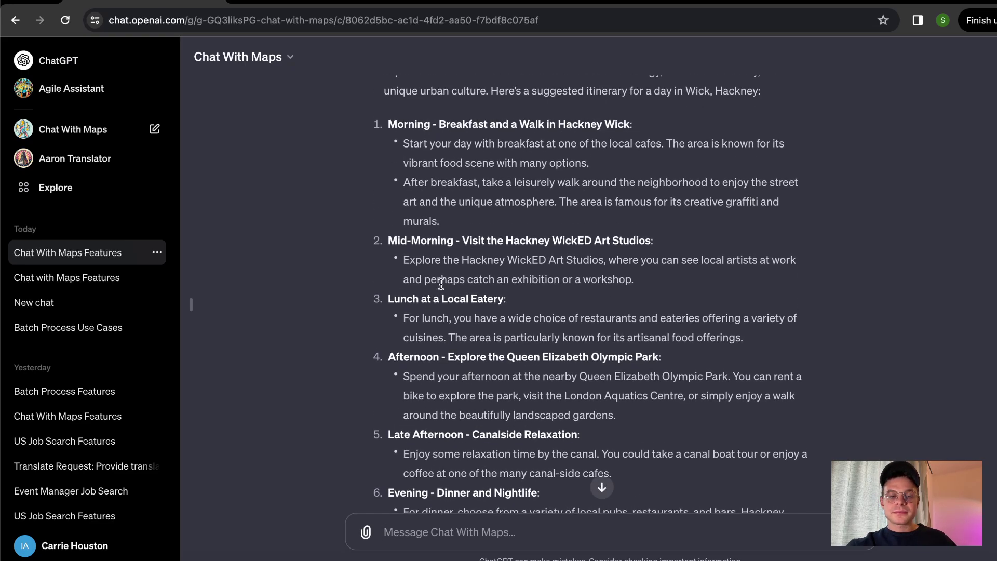
scroll(442, 284, "down", 6)
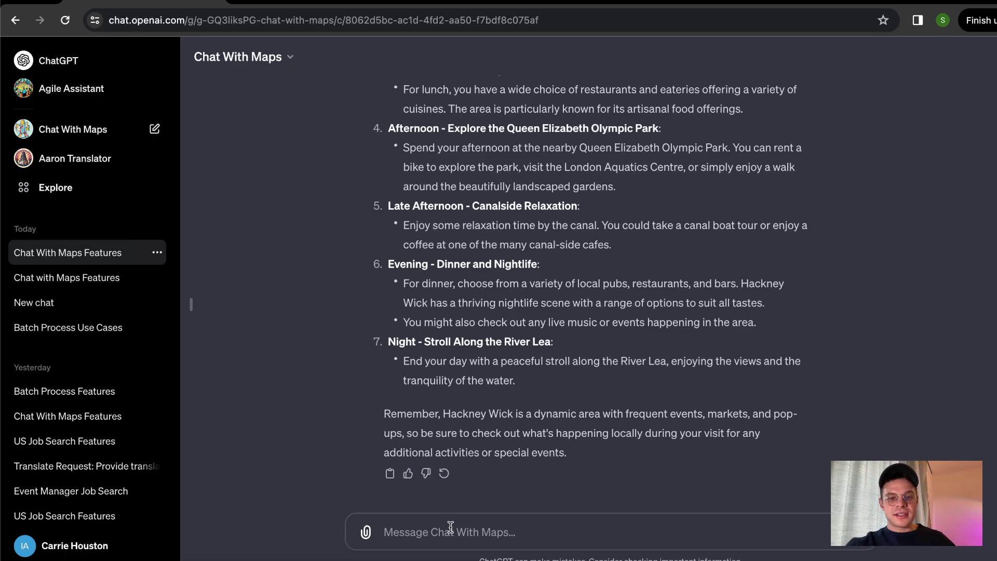
- Send the pasted request 'list of 5 ethiopian places in South London' and allow the lookup
type("list of 5 ethiopian places in South London")
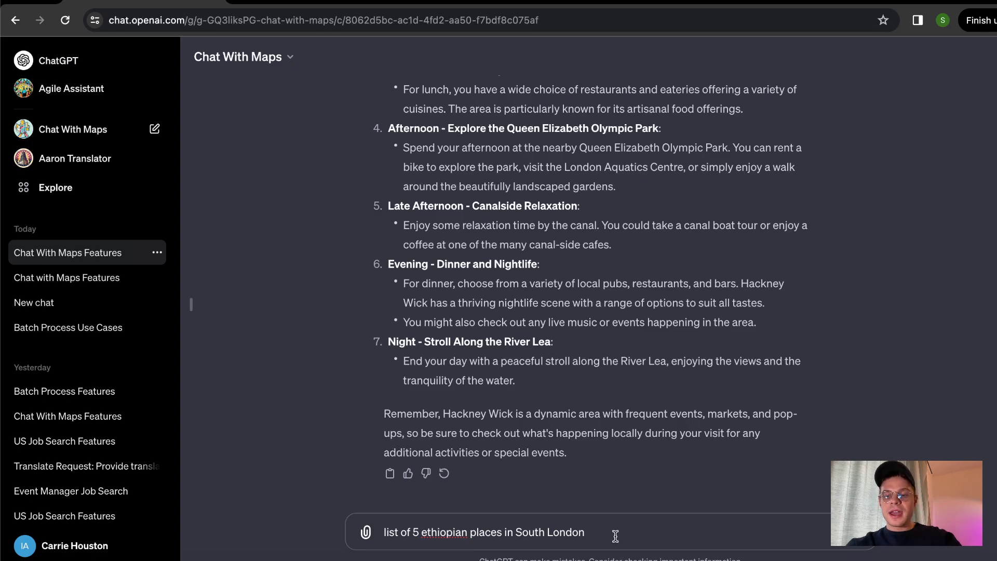
key("Return")
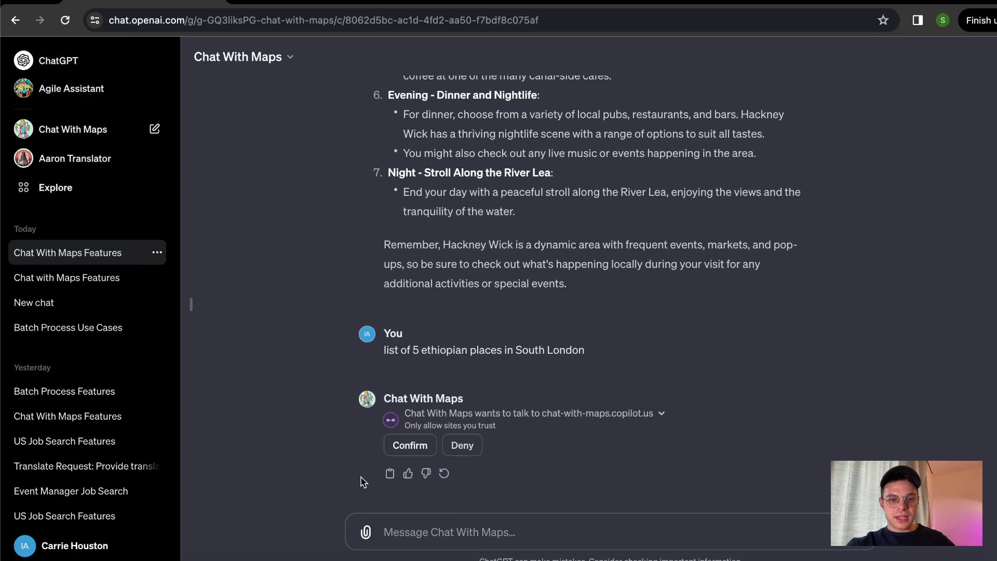
left_click(405, 444)
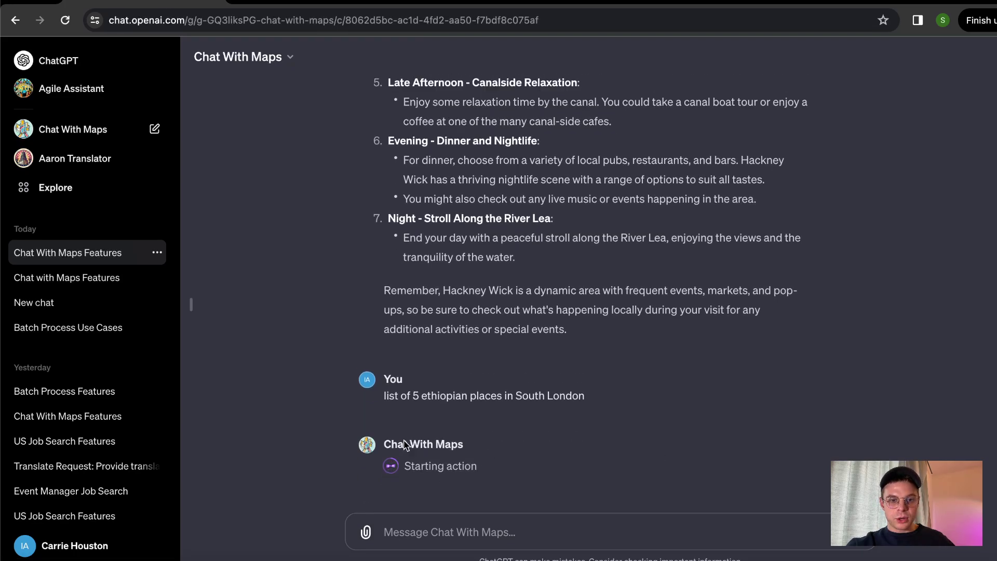